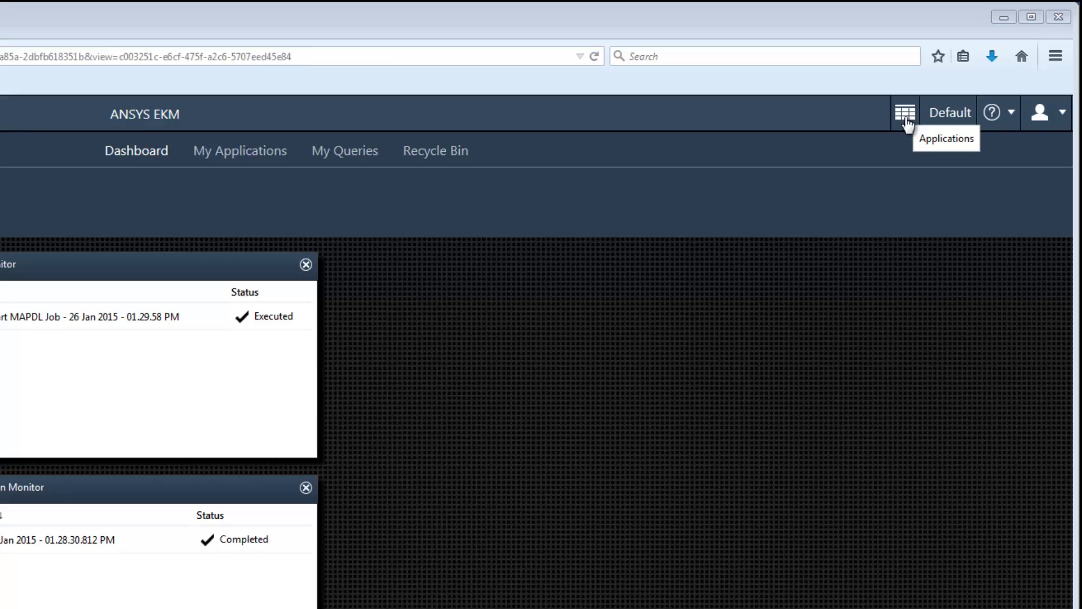
Launch Start Fluent Job from Shared Applications, getting the name Start Fluent Job - 26 Jan 2015 - 01.52.40 PM.
{"action": "left_click", "coordinate": [906, 117]}
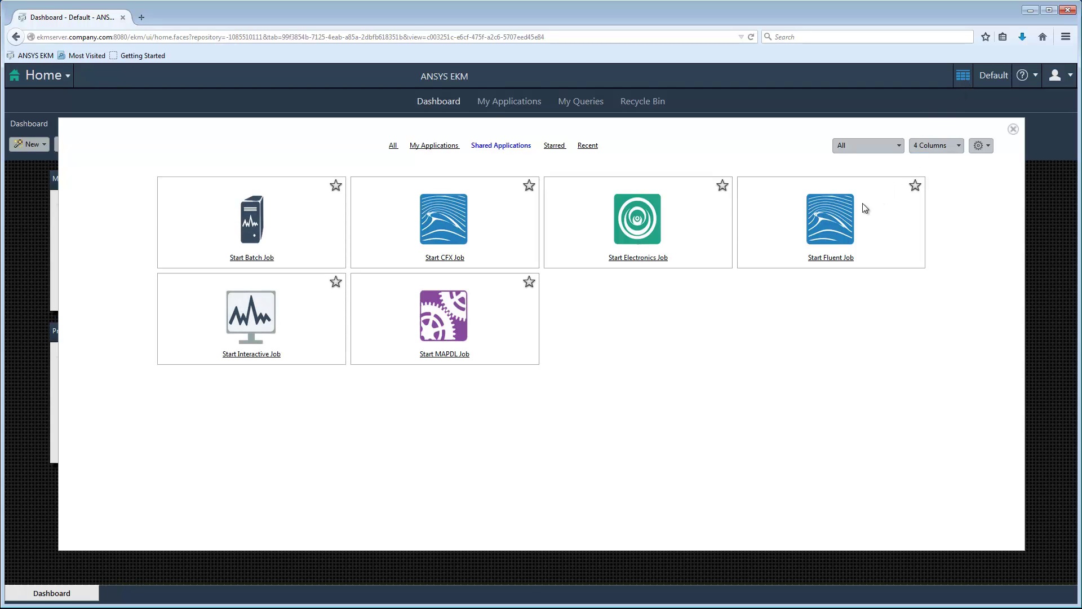
{"action": "left_click", "coordinate": [829, 220]}
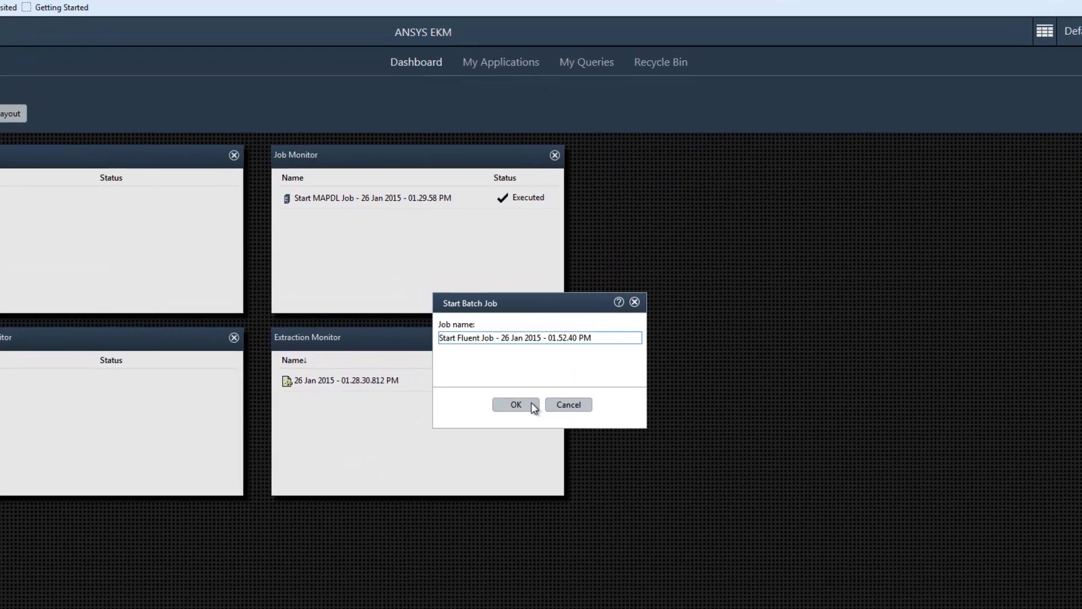
Keep the default job name and upload ccsqc_coupled_nc_s2s.cas from the repository's My Data folder.
{"action": "left_click", "coordinate": [533, 388]}
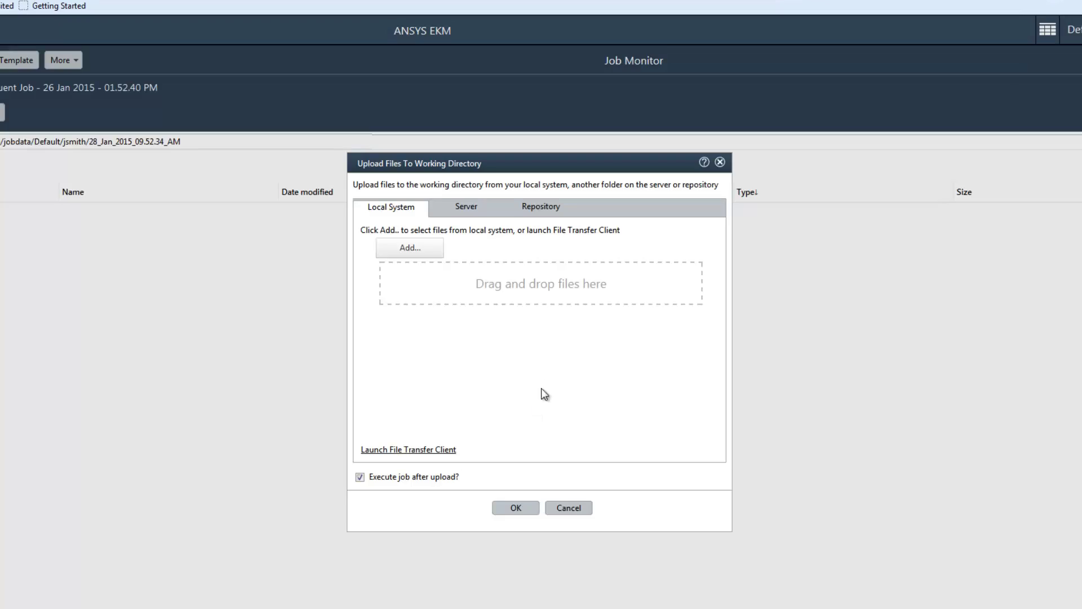
{"action": "left_click", "coordinate": [543, 212]}
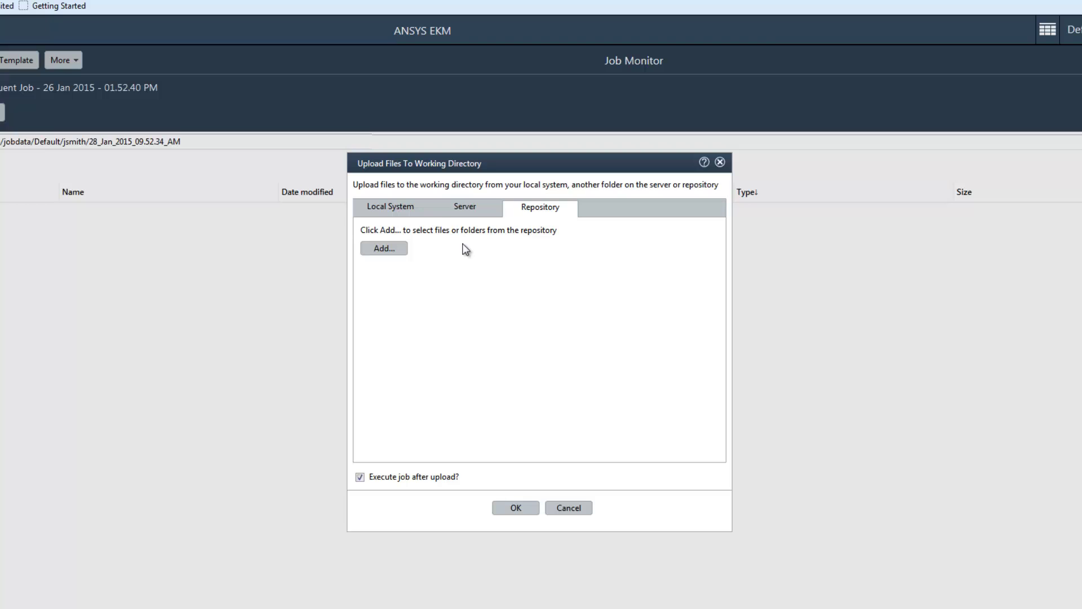
{"action": "left_click", "coordinate": [404, 249]}
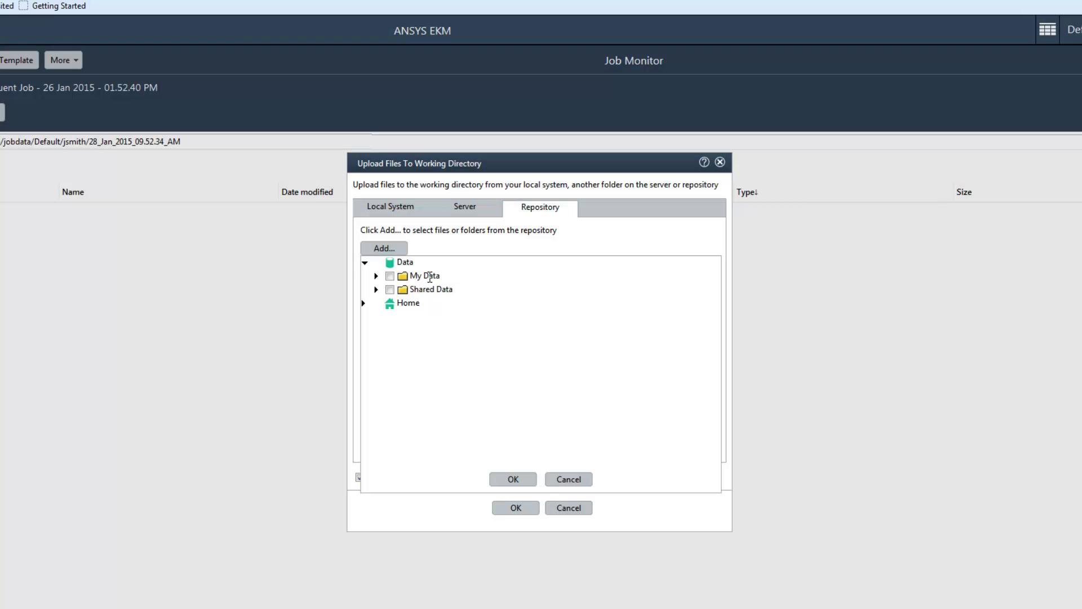
{"action": "left_click", "coordinate": [376, 275]}
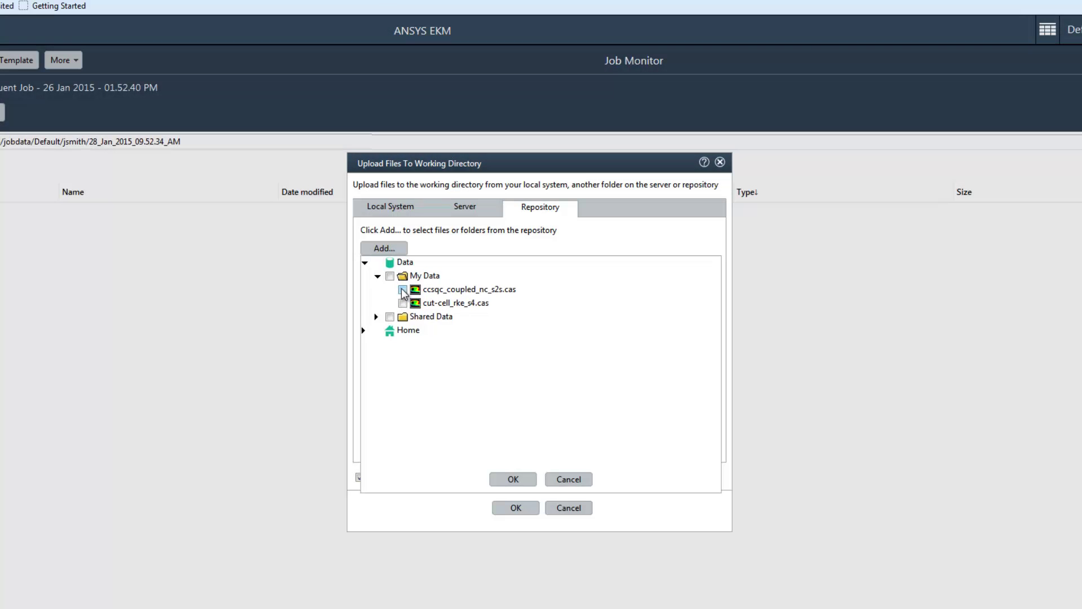
{"action": "left_click", "coordinate": [403, 289]}
{"action": "left_click", "coordinate": [512, 479]}
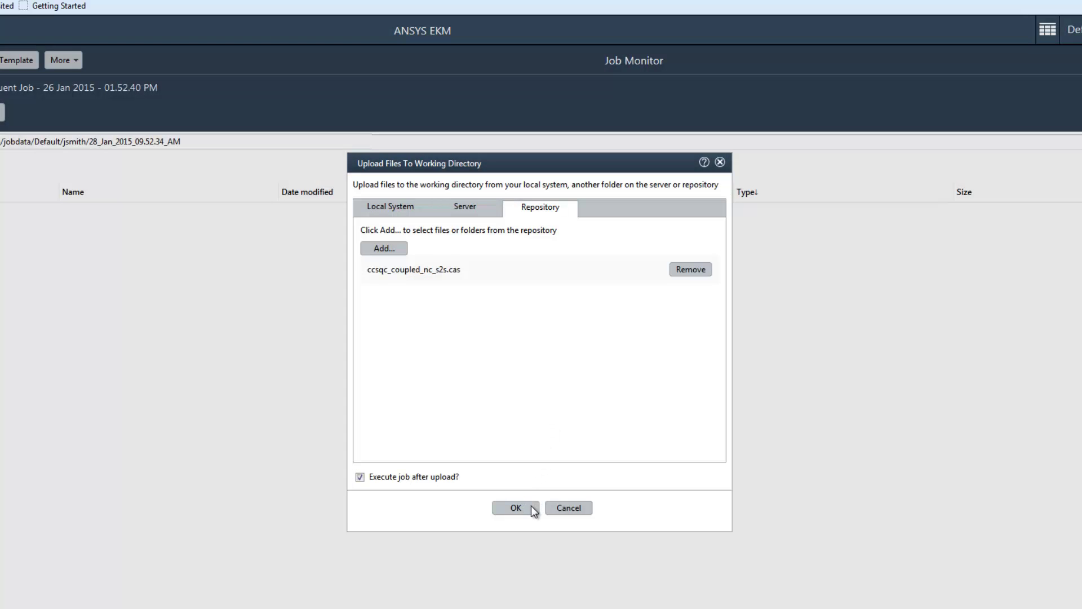
{"action": "left_click", "coordinate": [531, 505]}
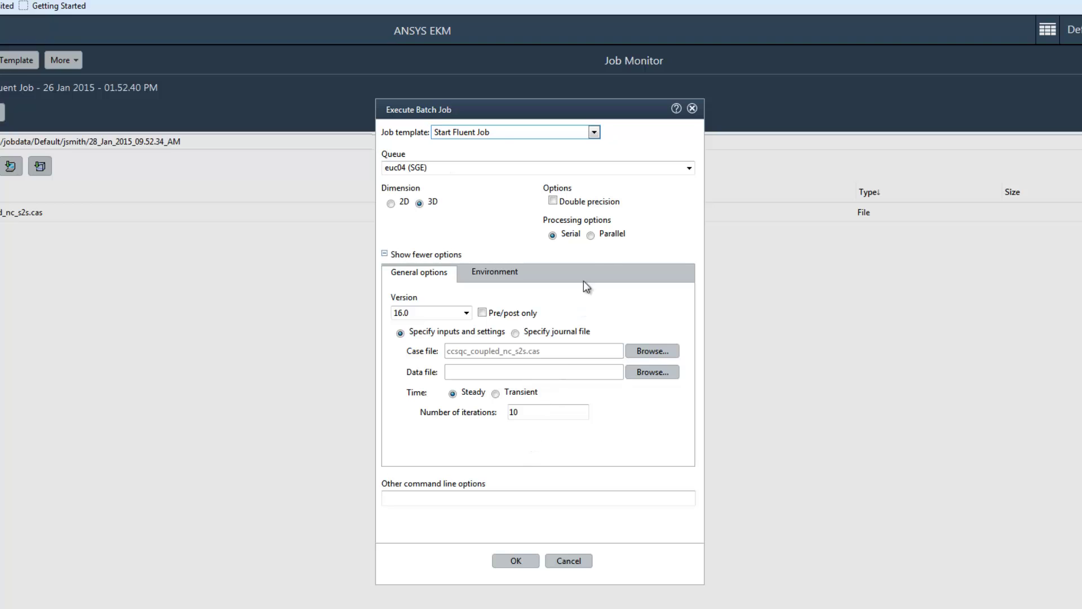
Submit the job on queue euc04 as a 2D run with 1000 iterations.
{"action": "left_click", "coordinate": [604, 169]}
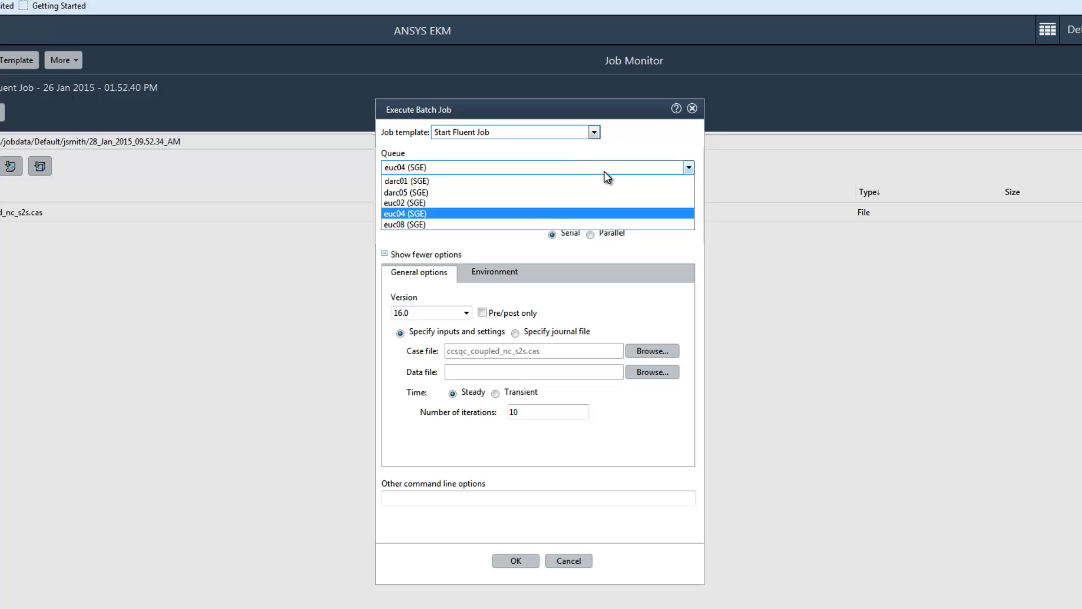
{"action": "left_click", "coordinate": [606, 169]}
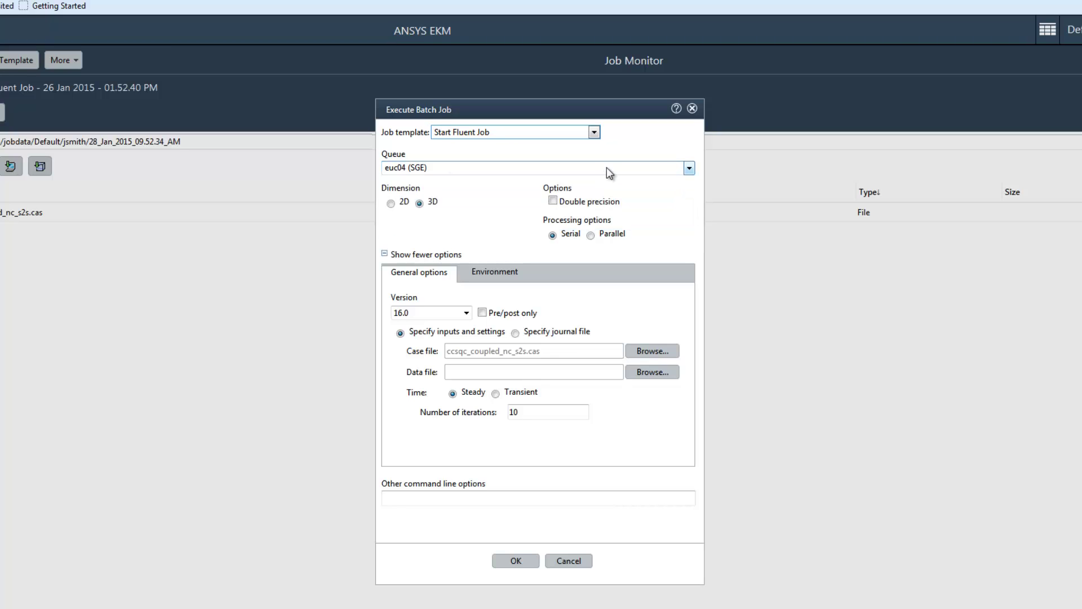
{"action": "left_click", "coordinate": [392, 203]}
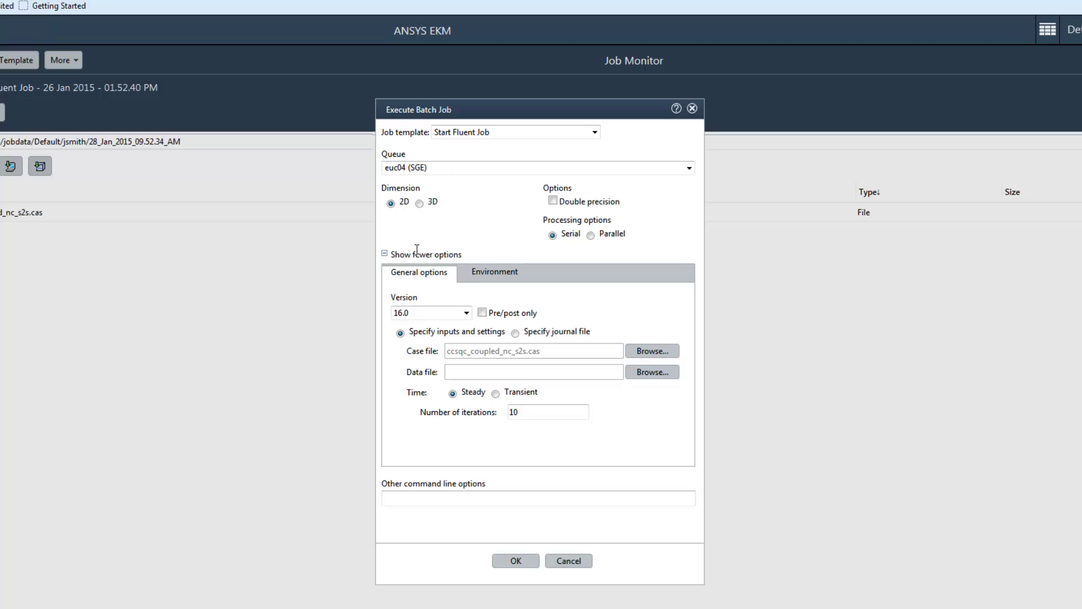
{"action": "left_click", "coordinate": [537, 414]}
{"action": "type", "text": "00"}
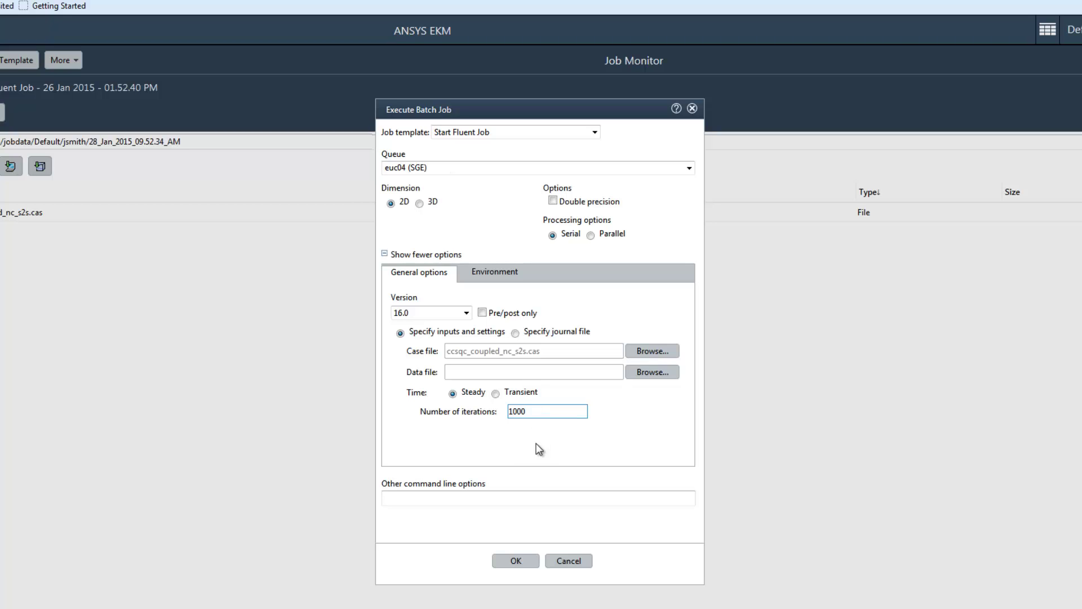
{"action": "left_click", "coordinate": [509, 560]}
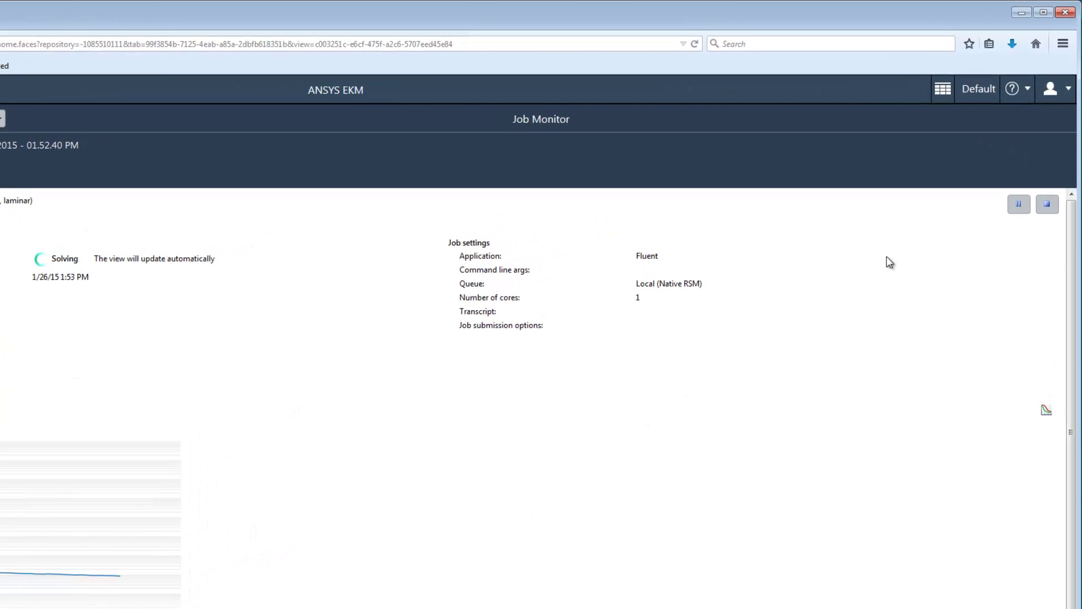
Pause the solving Fluent job from the job monitor.
{"action": "left_click", "coordinate": [1018, 205]}
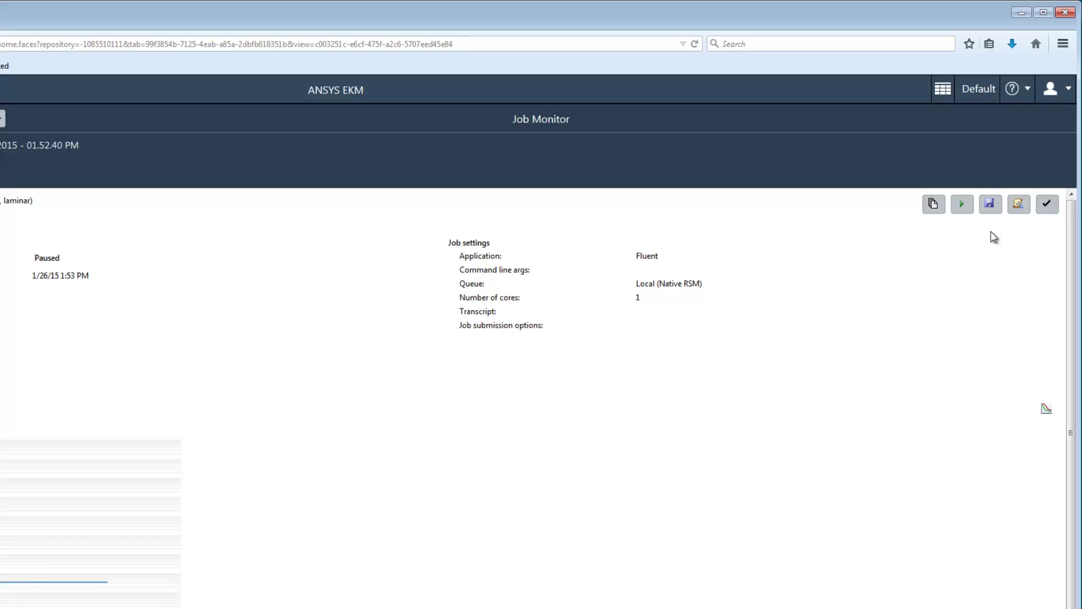
Change the paused job's autosave frequency from 0 to every 100 iterations.
{"action": "left_click", "coordinate": [933, 206]}
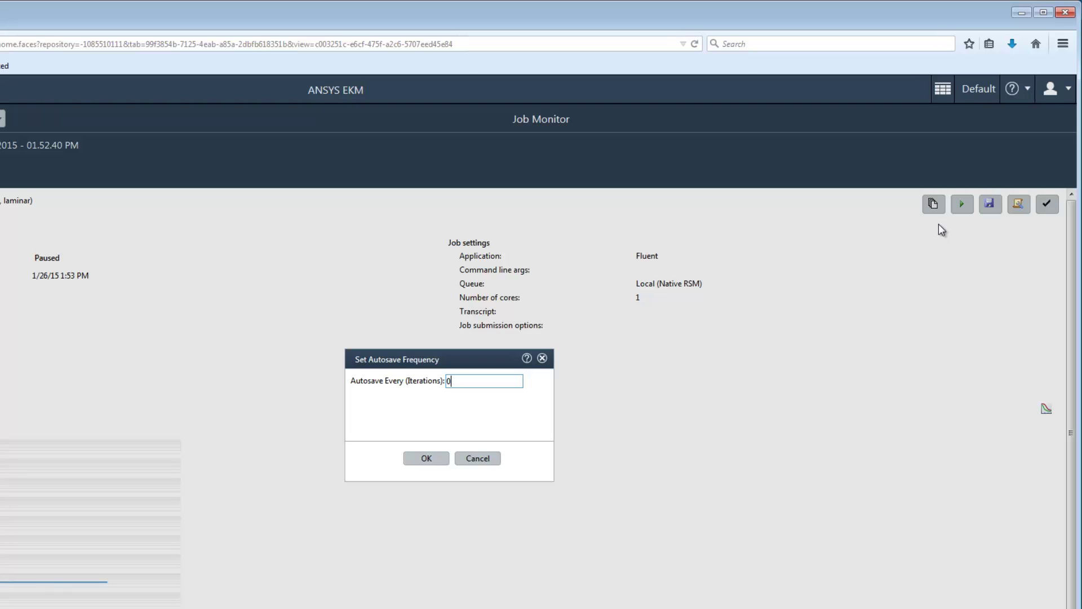
{"action": "key", "text": "BackSpace"}
{"action": "type", "text": "100"}
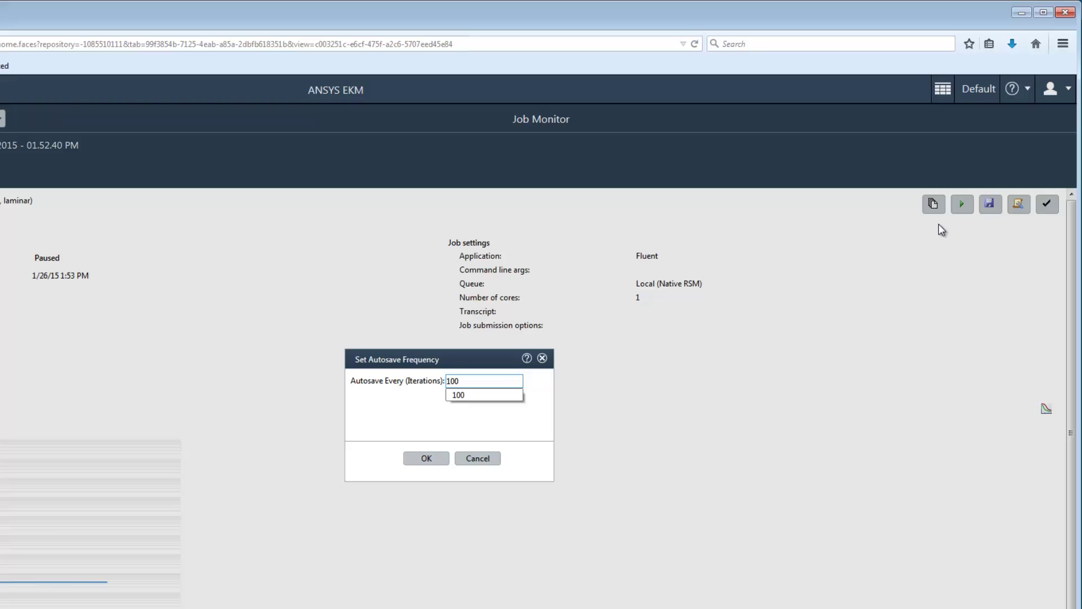
{"action": "left_click", "coordinate": [442, 459]}
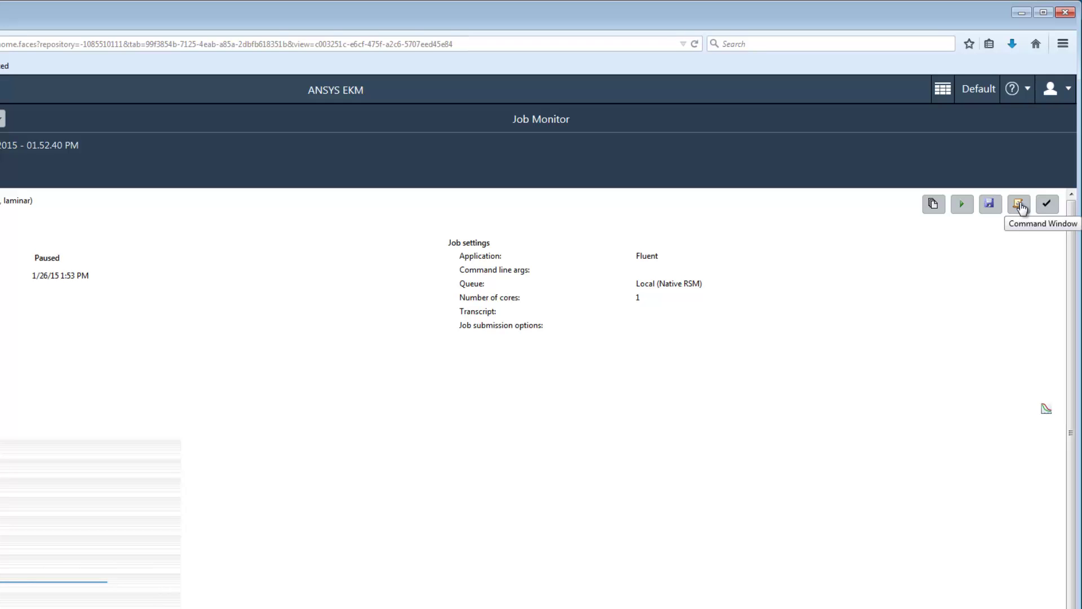
Run /solve/set/under-relaxation/mom 0.6 in the job's Command Window.
{"action": "left_click", "coordinate": [1021, 205]}
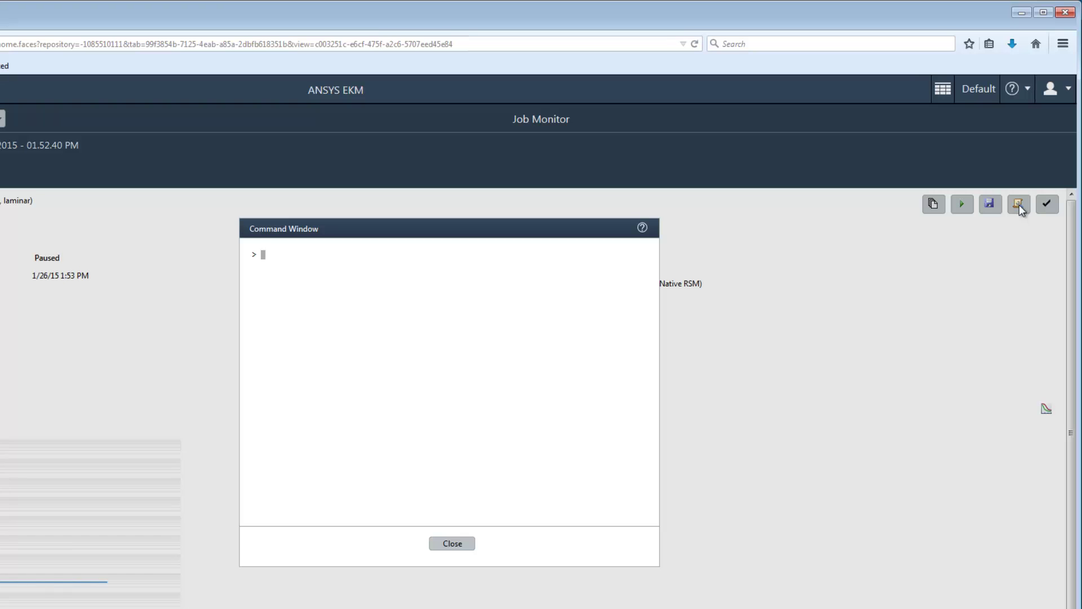
{"action": "type", "text": "/solve/set/under-relaxation"}
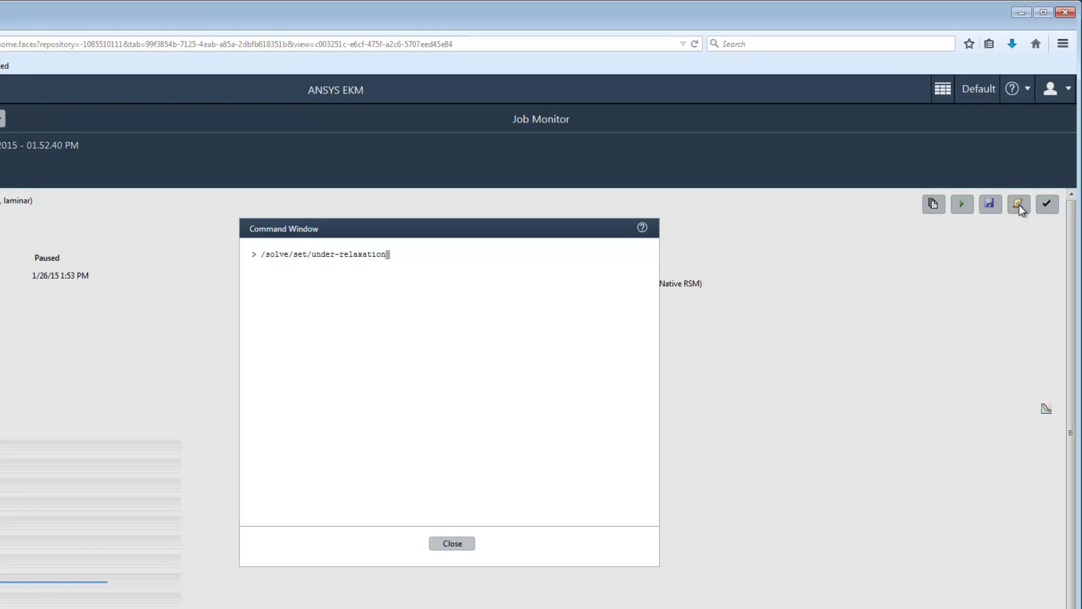
{"action": "type", "text": "/mom 0.6"}
{"action": "key", "text": "Return"}
Close the Command Window and resume the solve until the job shows Executed.
{"action": "left_click", "coordinate": [462, 543]}
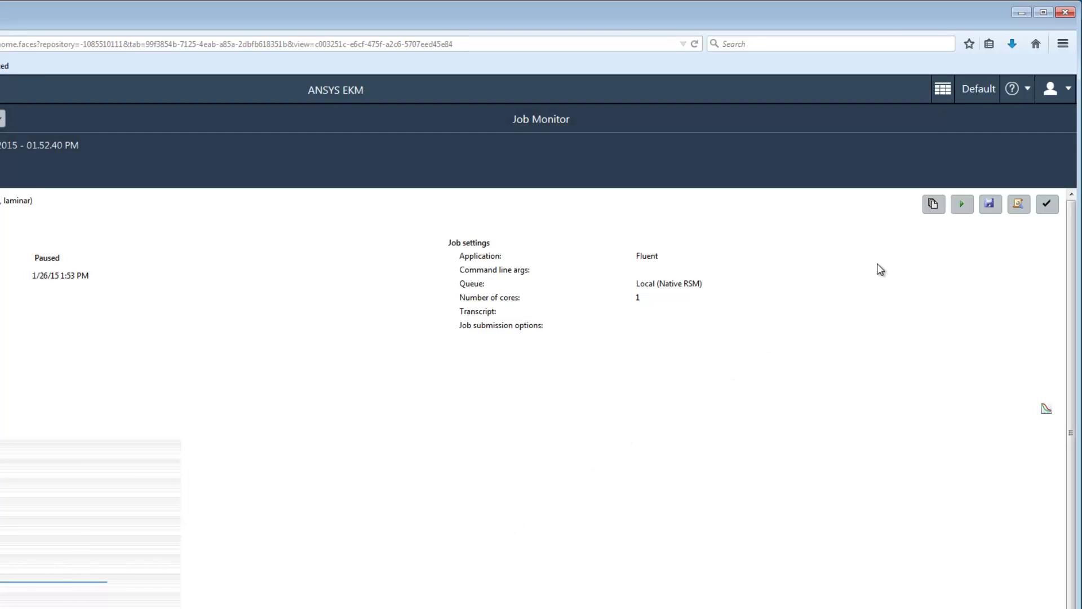
{"action": "left_click", "coordinate": [963, 207]}
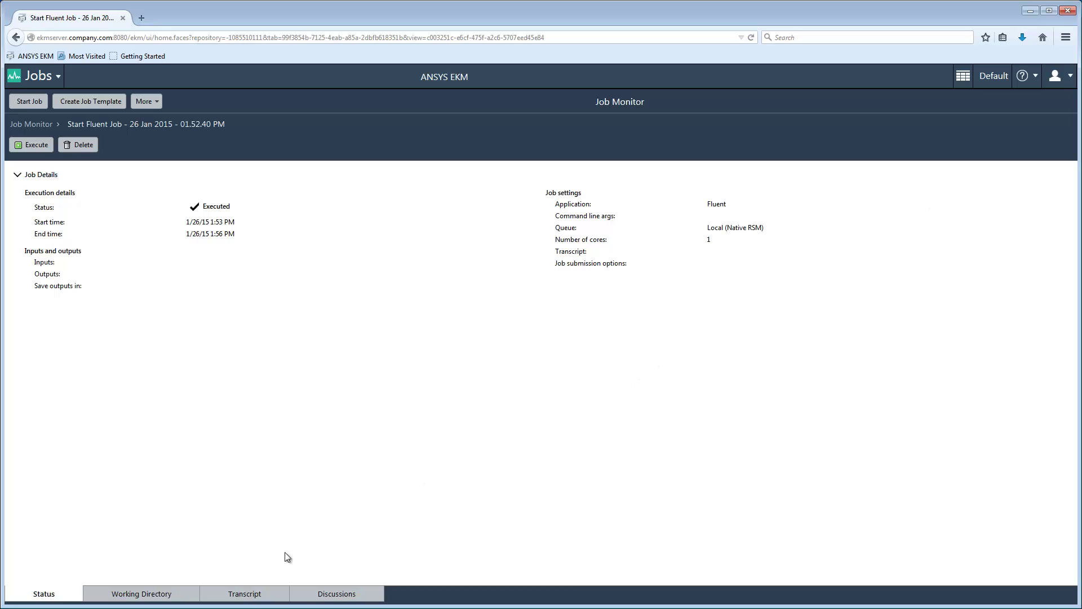
Show the finished job's Transcript with the solver launch and case file read.
{"action": "left_click", "coordinate": [246, 595]}
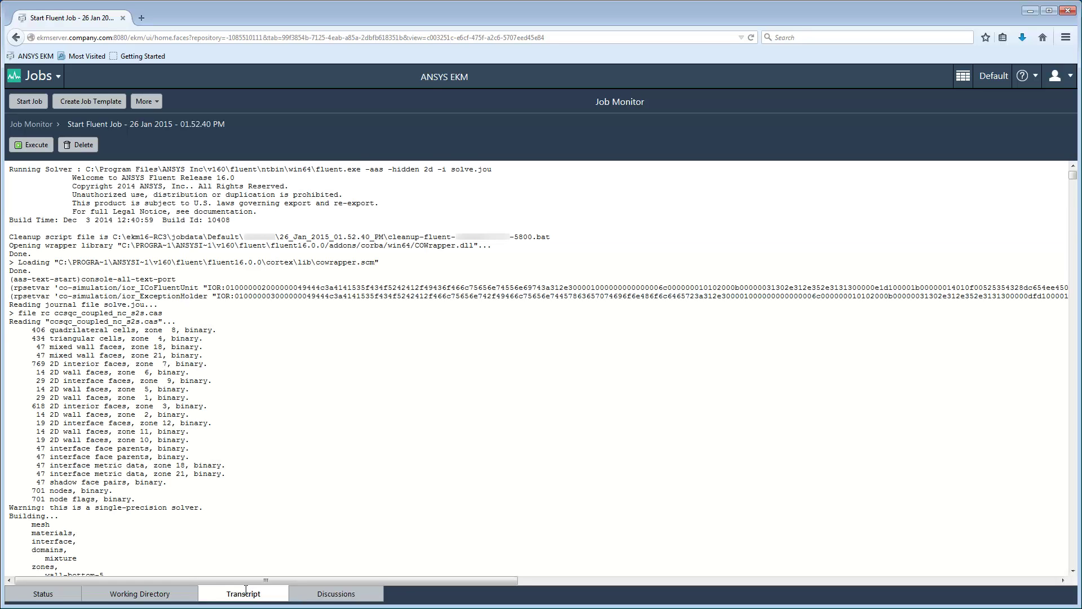
In the Working Directory file list, select ekm_job.out and download it locally.
{"action": "left_click", "coordinate": [136, 596]}
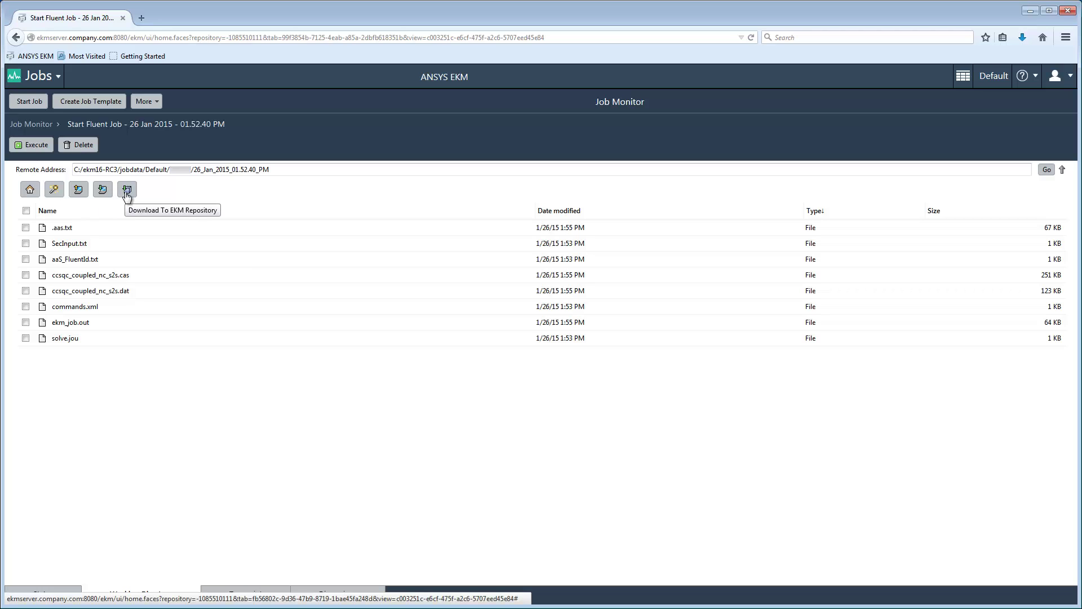
{"action": "left_click", "coordinate": [26, 323]}
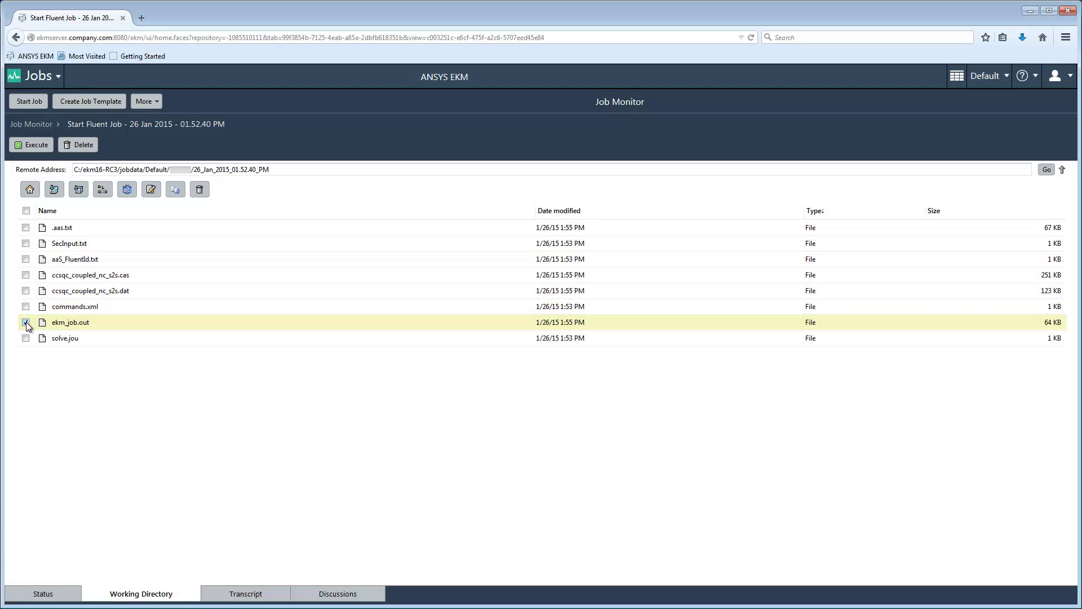
{"action": "left_click", "coordinate": [54, 192]}
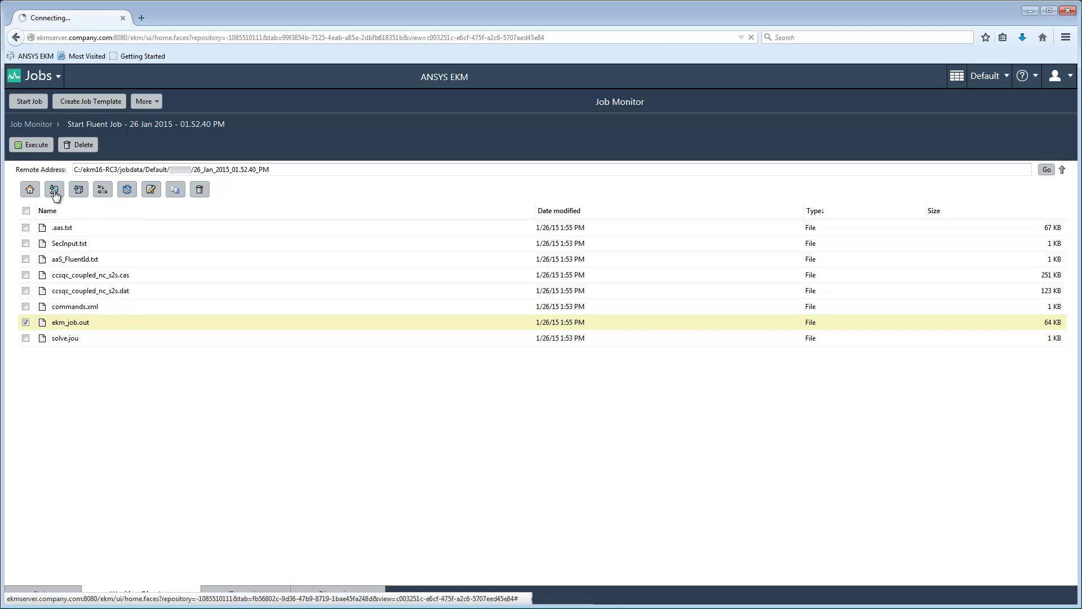